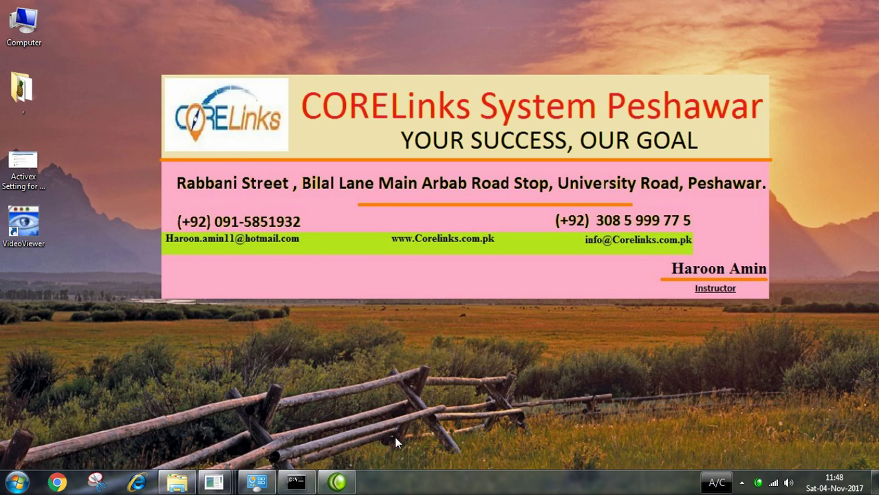
- Ping 192.168.8.100 from the Run dialog with the /t option, check for replies, and close the ping window
key(super+r)
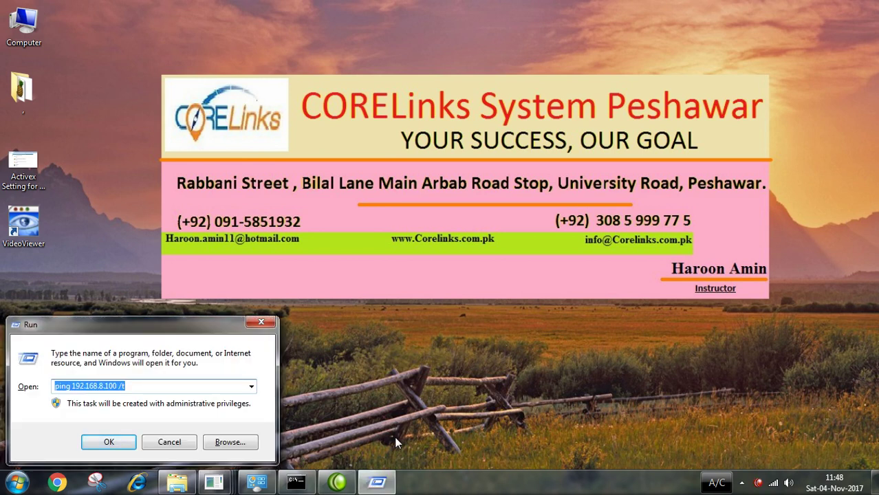
key(End)
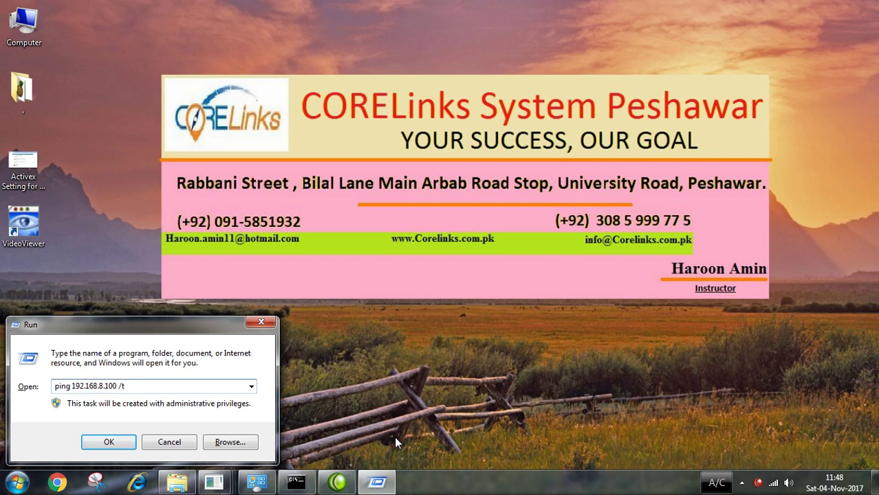
key(Return)
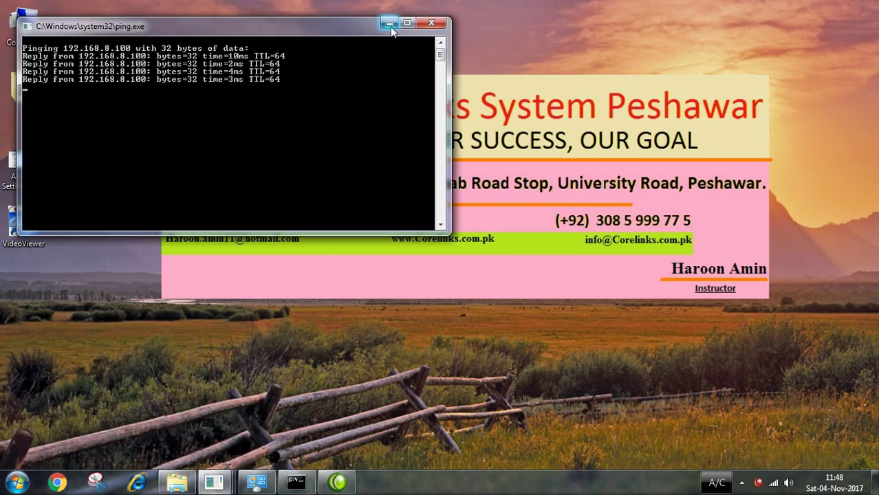
click(430, 24)
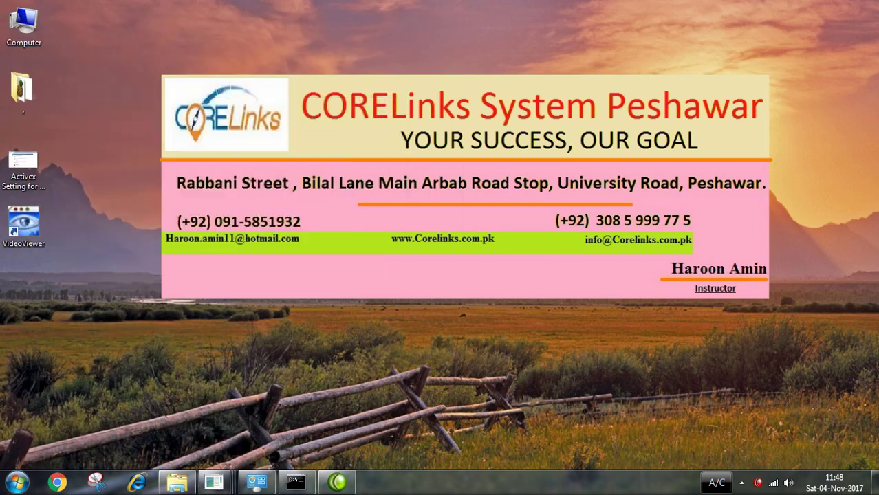
click(137, 482)
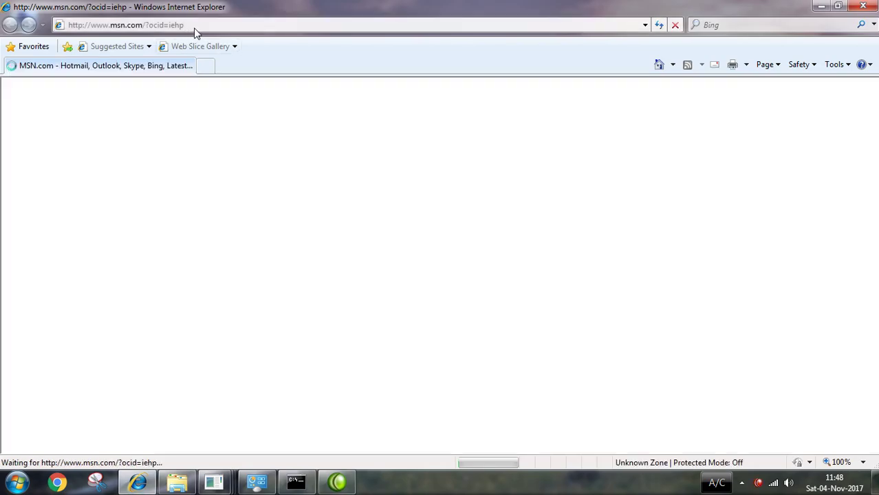
click(195, 28)
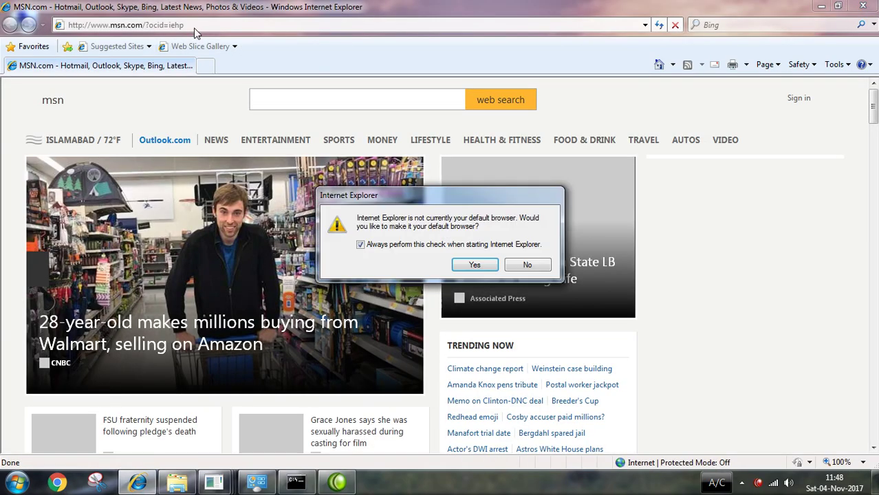
click(517, 267)
text(192)
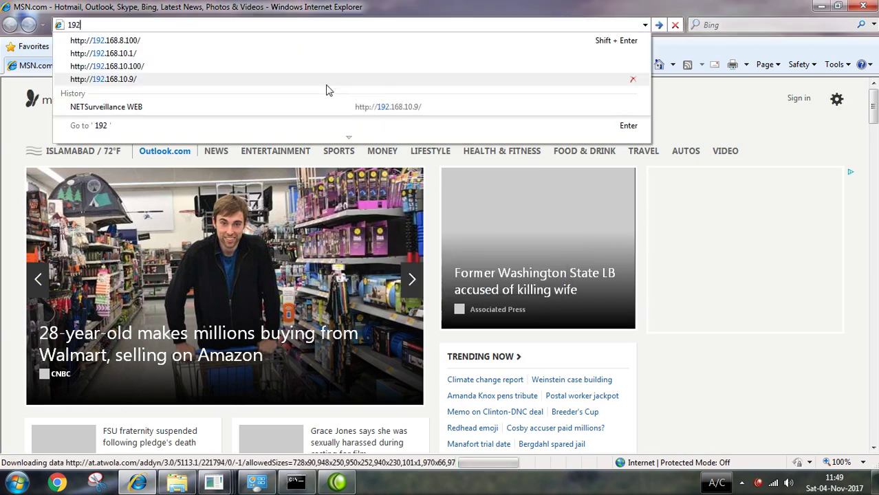
key(Down)
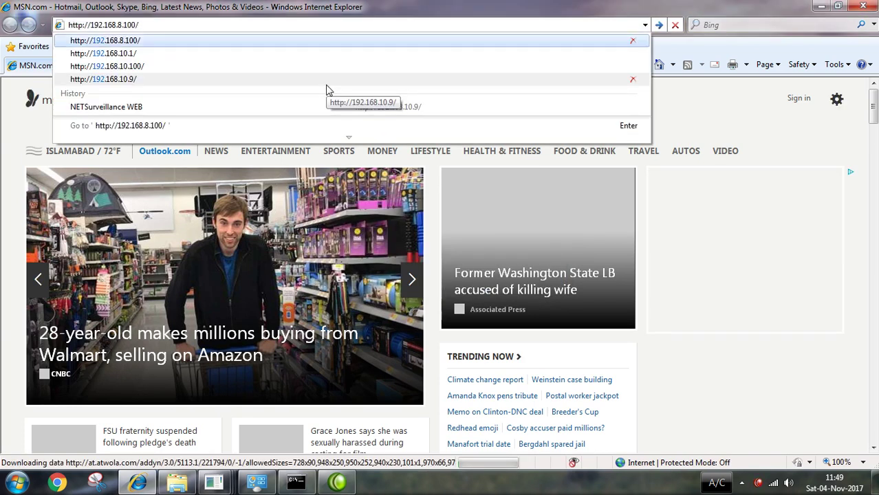
key(Return)
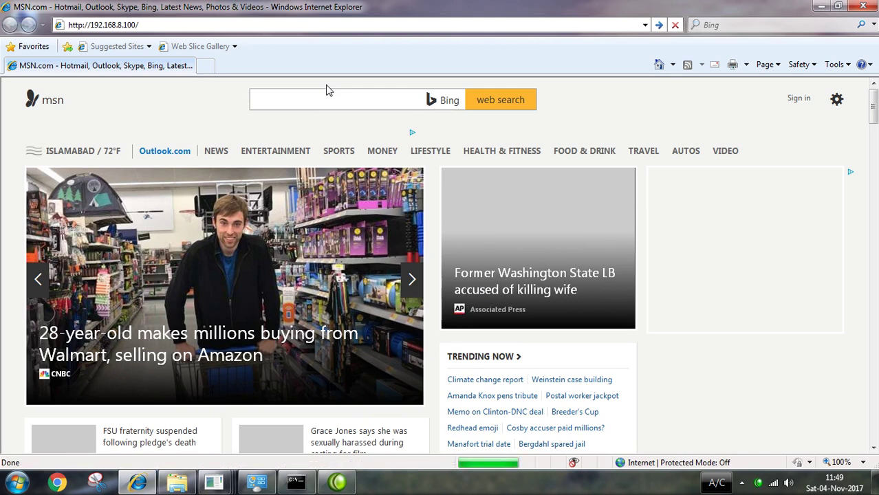
key(Return)
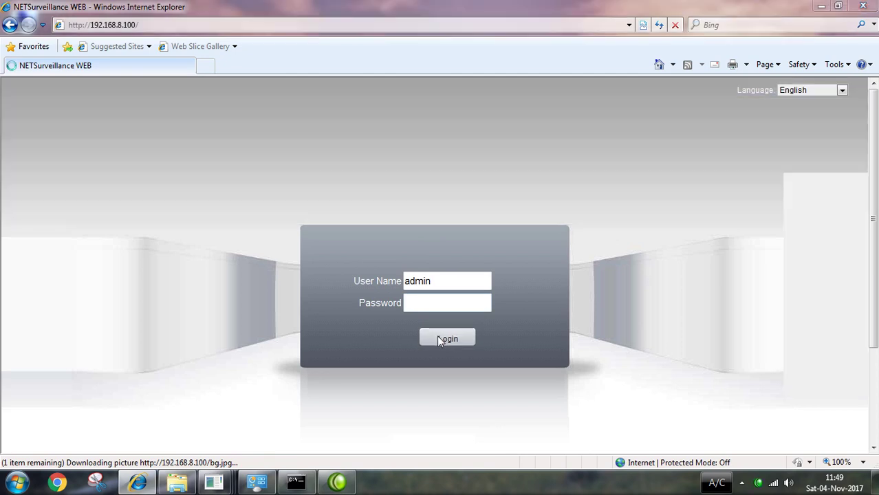
- Log in as admin with a blank password and connect all video using the Extra Stream
click(438, 339)
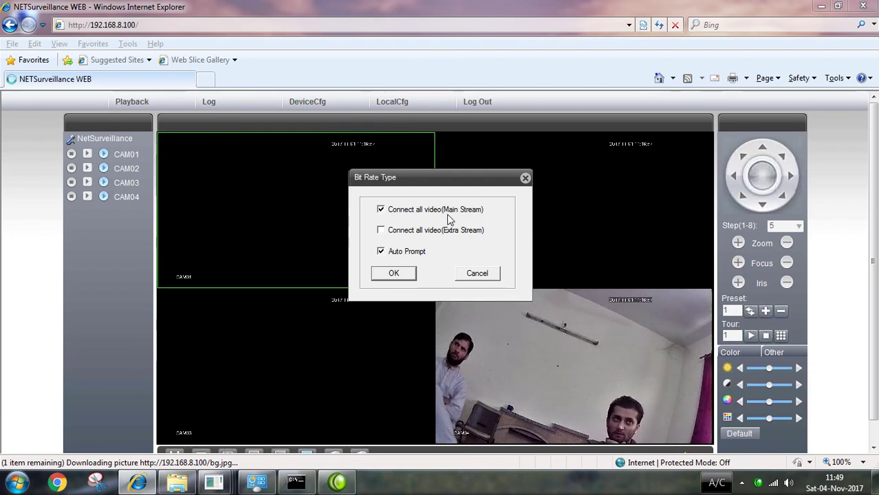
click(406, 234)
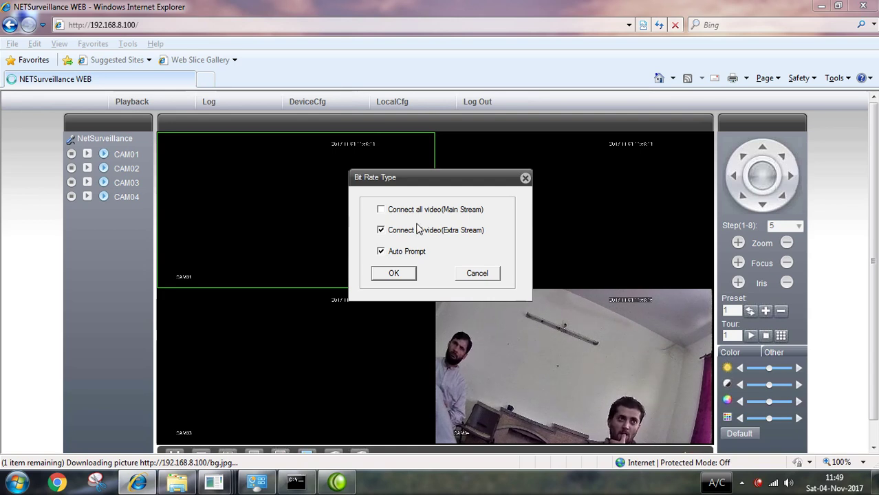
click(393, 274)
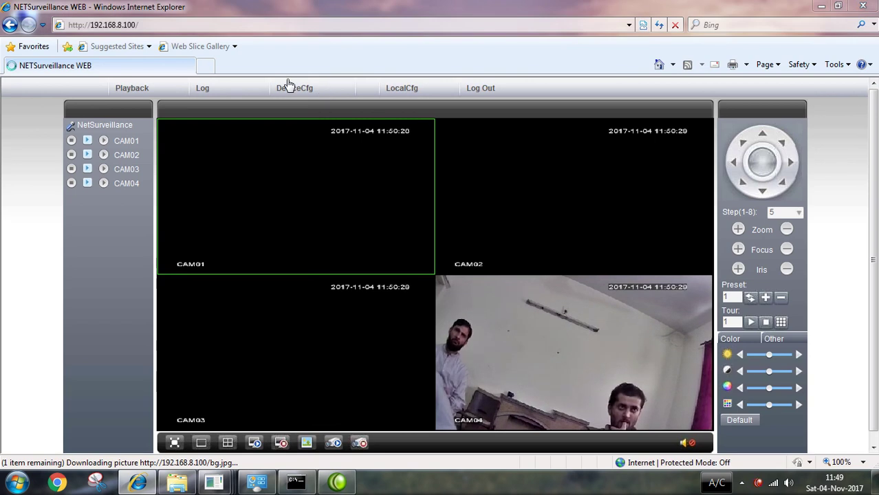
- Open the PPPoE settings from the NetService list in the device's system configuration
click(288, 84)
click(398, 386)
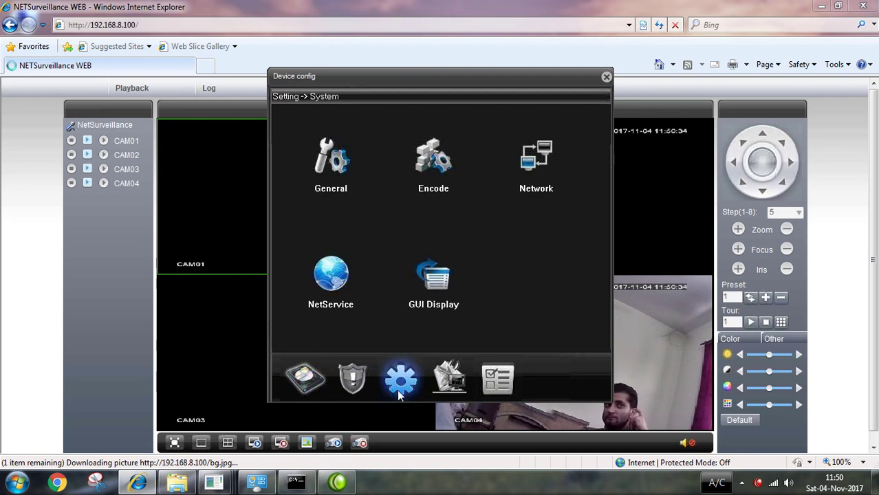
click(319, 282)
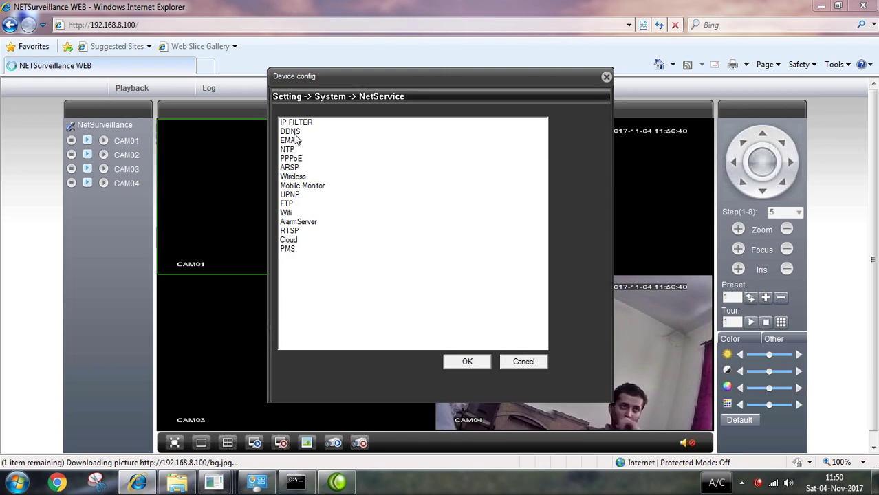
double_click(292, 160)
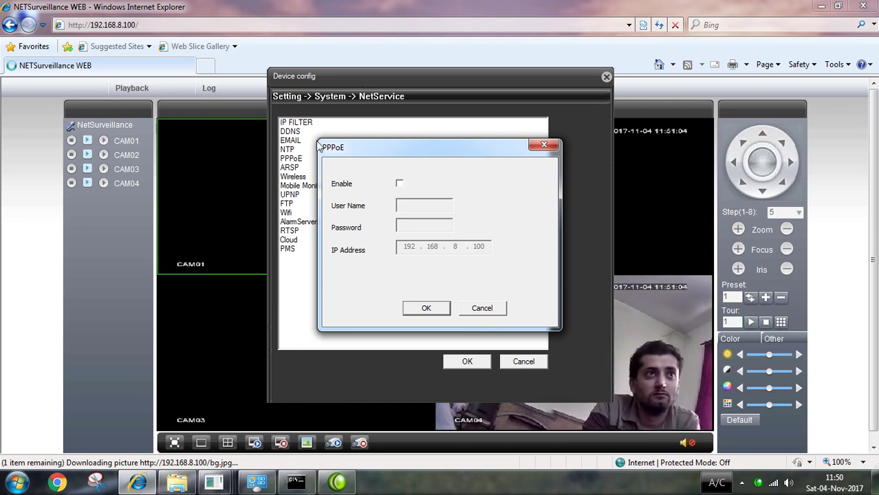
- Try to enable PPPoE with the user name corelinks and the PPPoE account password
drag(369, 145, 407, 110)
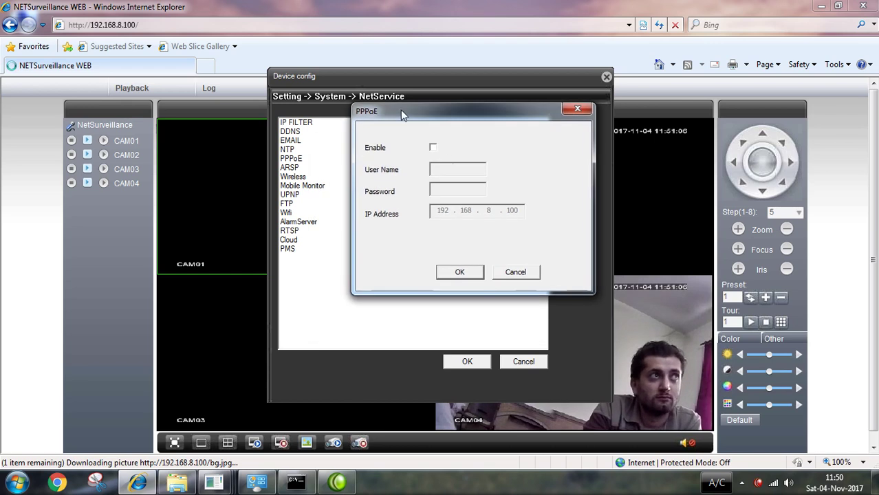
click(433, 147)
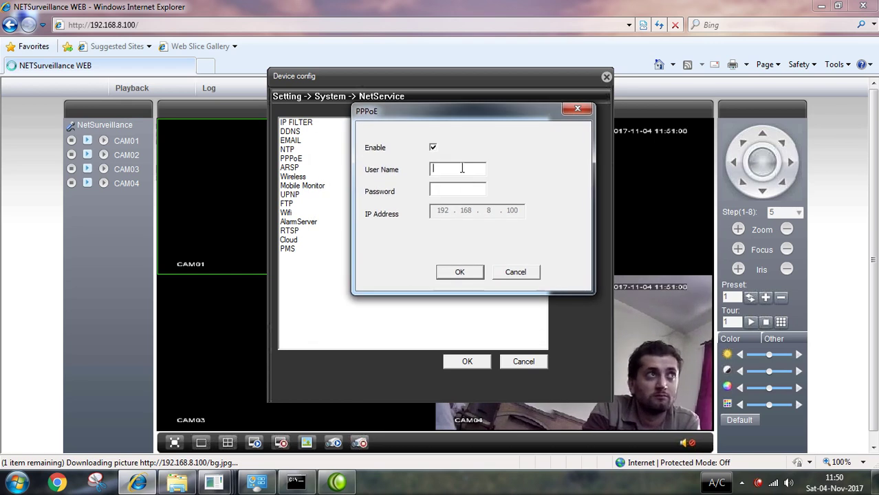
click(462, 169)
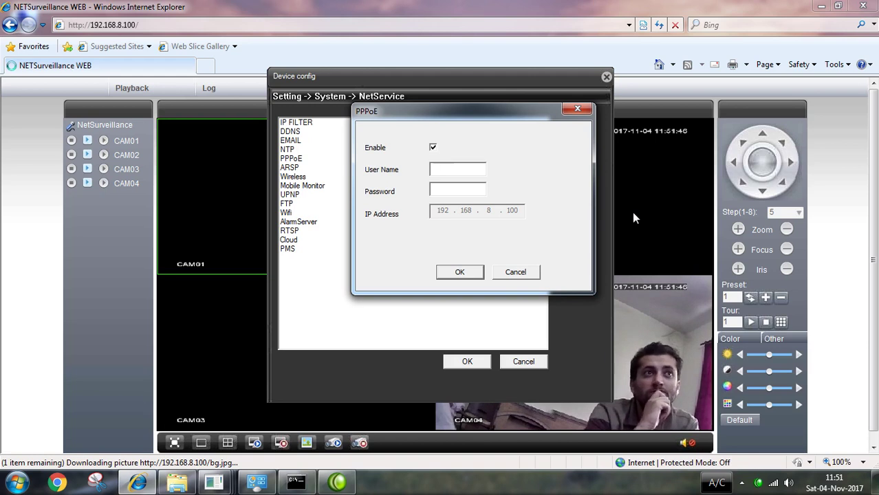
text(corelin)
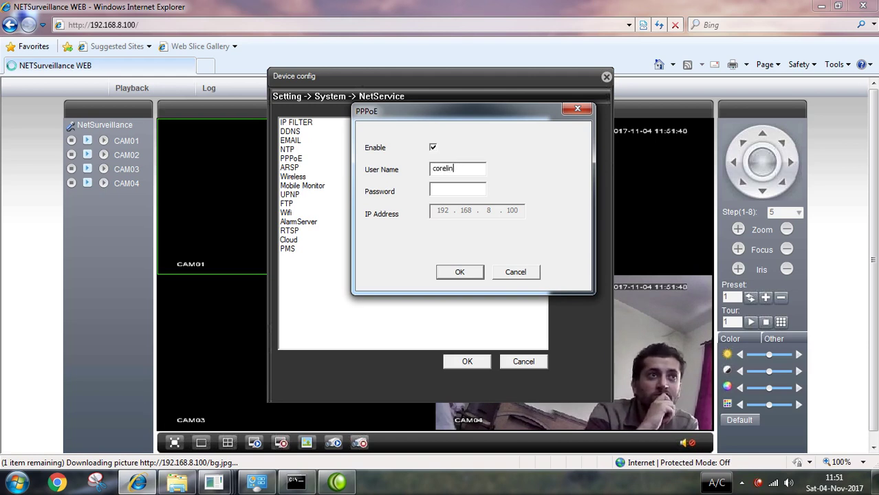
text(ks)
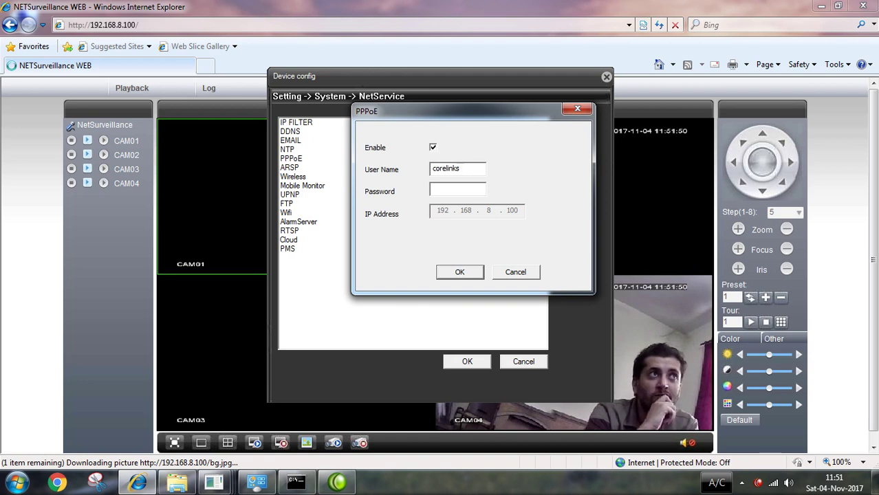
click(441, 192)
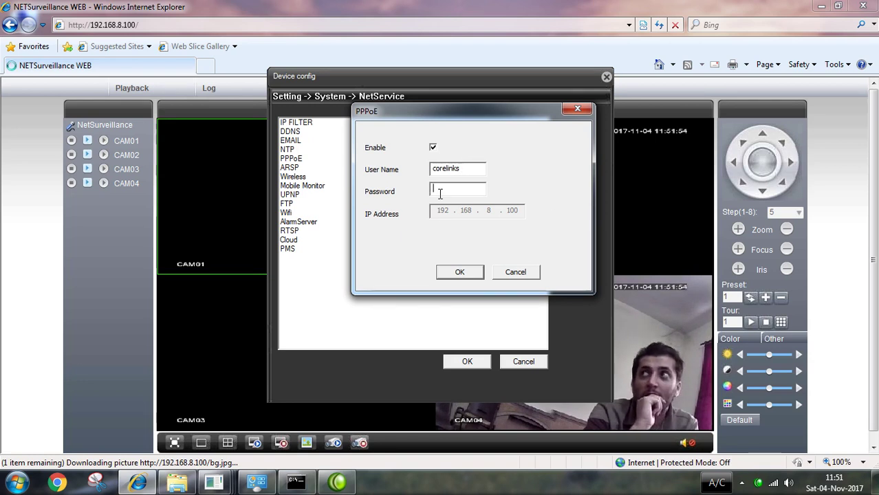
text(**)
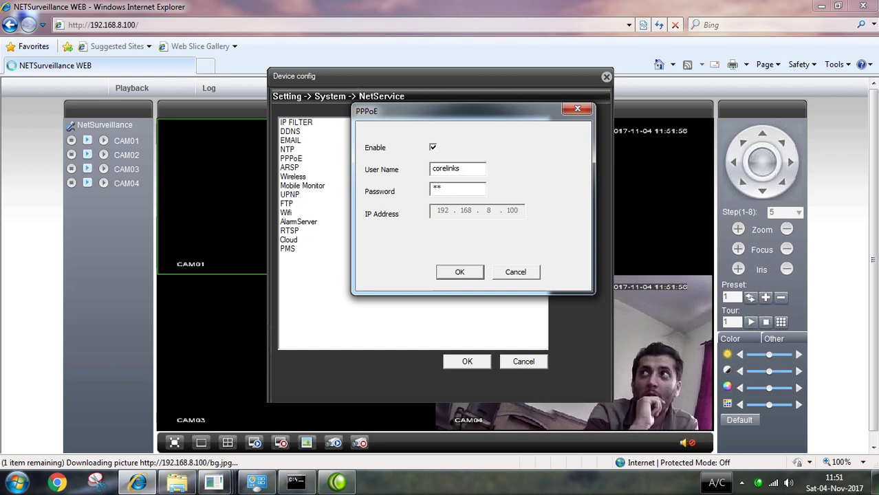
text(**)
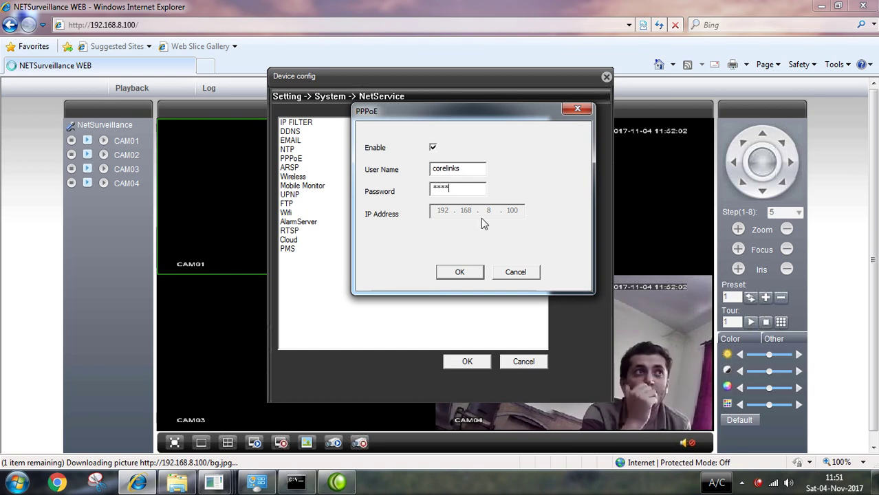
click(463, 274)
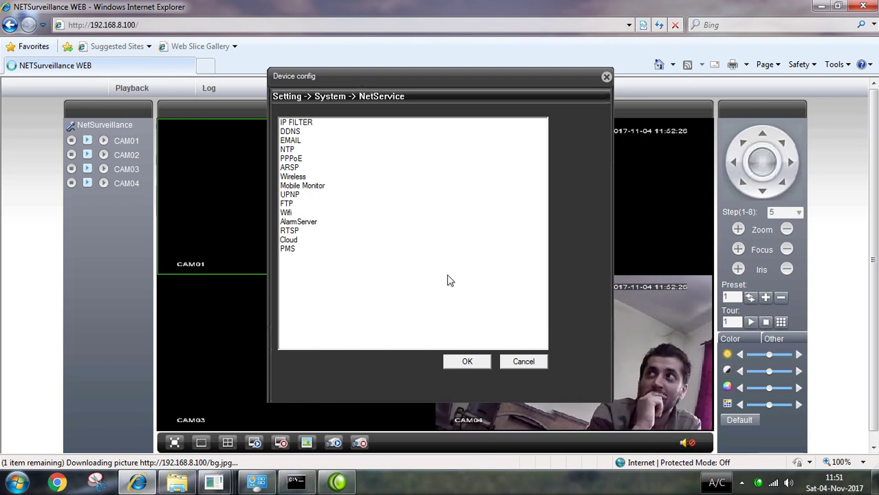
- Recheck and accept the PPPoE settings, save the NetService configuration to the device, and close the device configuration
double_click(292, 159)
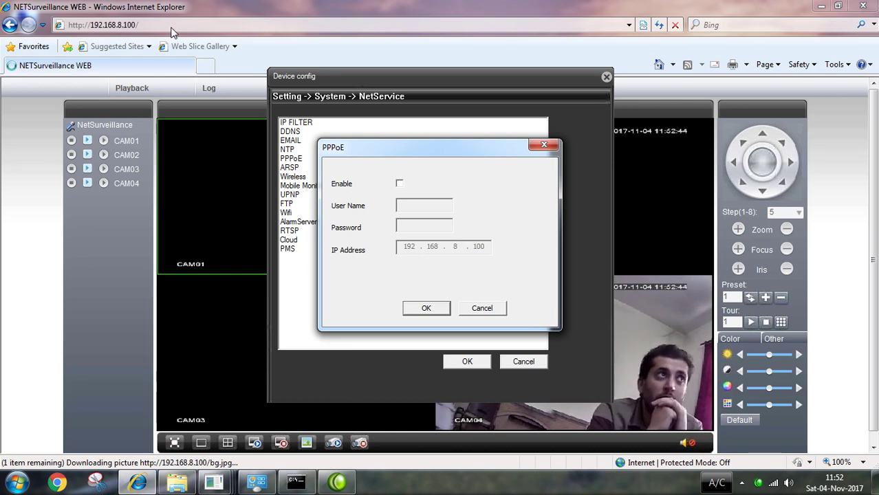
click(427, 309)
click(469, 362)
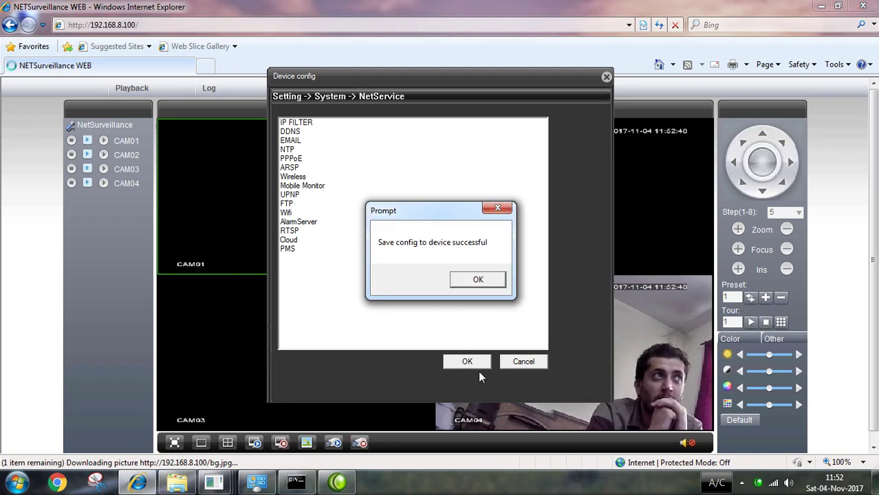
click(476, 280)
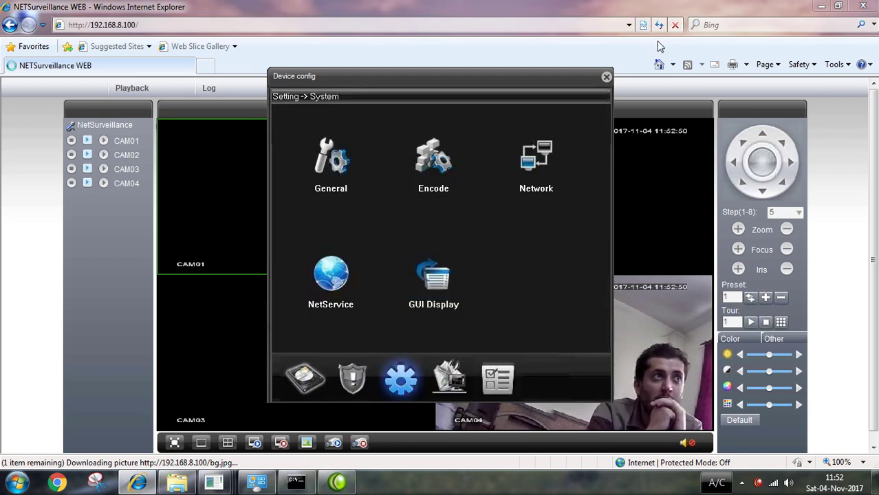
click(606, 77)
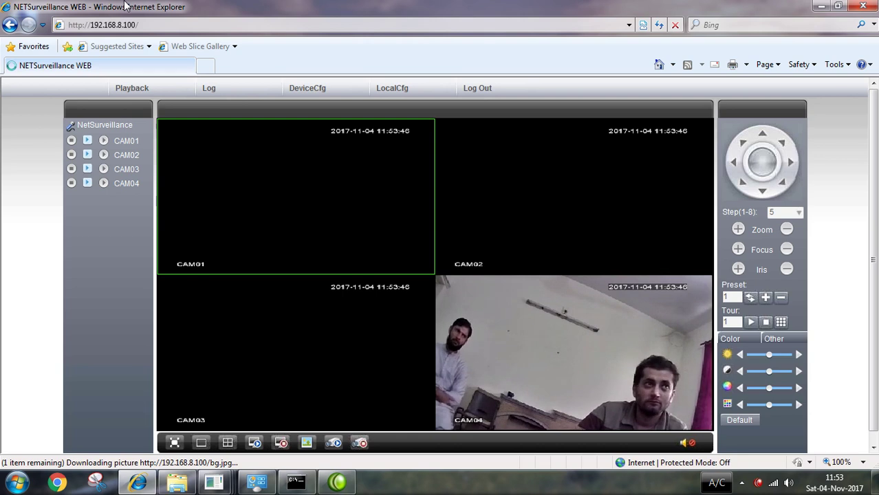
- Minimize the browser window to return to the desktop
click(823, 7)
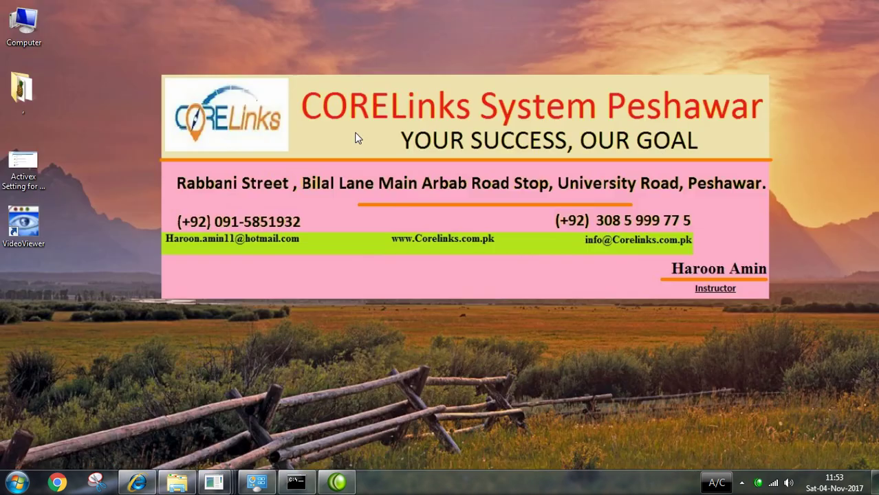
right_click(354, 132)
click(386, 167)
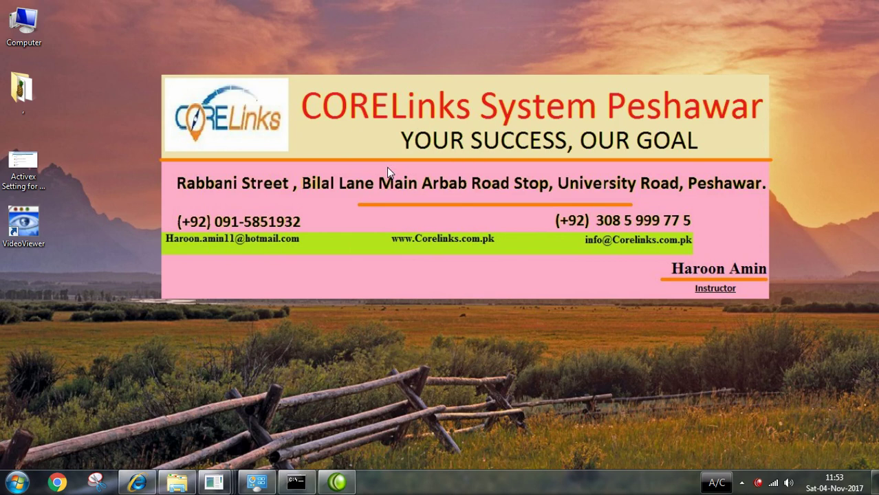